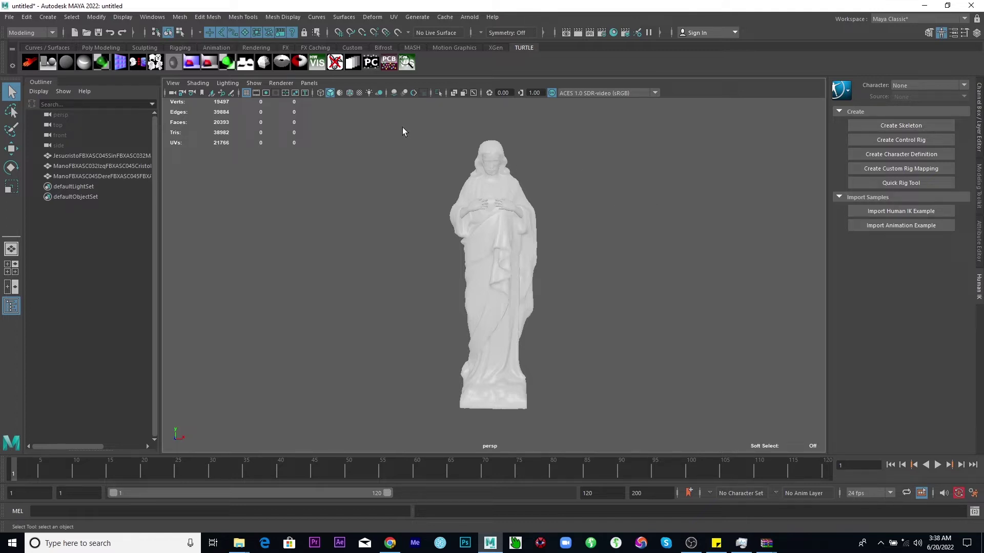
- Select the statue's body and both hand meshes together to check their combined polygon counts
left_click_drag(403, 132, 646, 413)
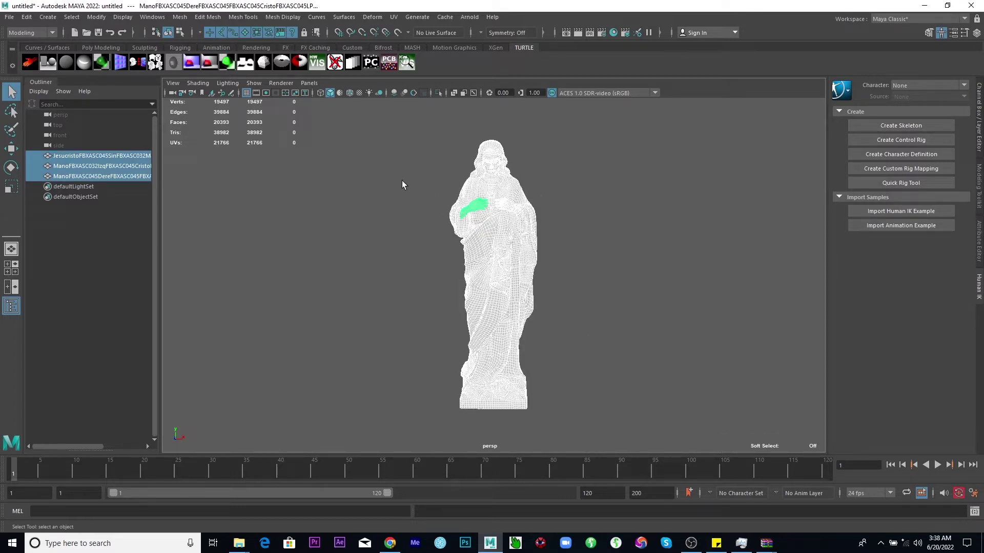
left_click_drag(361, 159, 633, 435)
left_click_drag(459, 245, 574, 394)
left_click_drag(410, 174, 630, 452)
left_click_drag(417, 169, 610, 344)
- Select the statue's body and hands individually to compare their polygon counts, and clear the selection
left_click(513, 232)
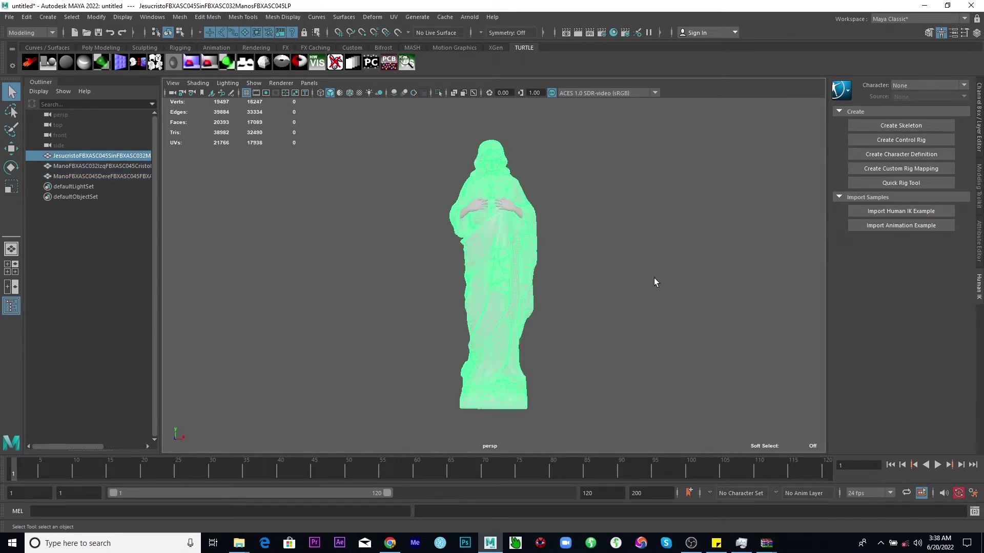
left_click(513, 208)
left_click(481, 192)
left_click(512, 208)
left_click(463, 199)
left_click_drag(411, 167, 630, 392)
left_click(543, 251)
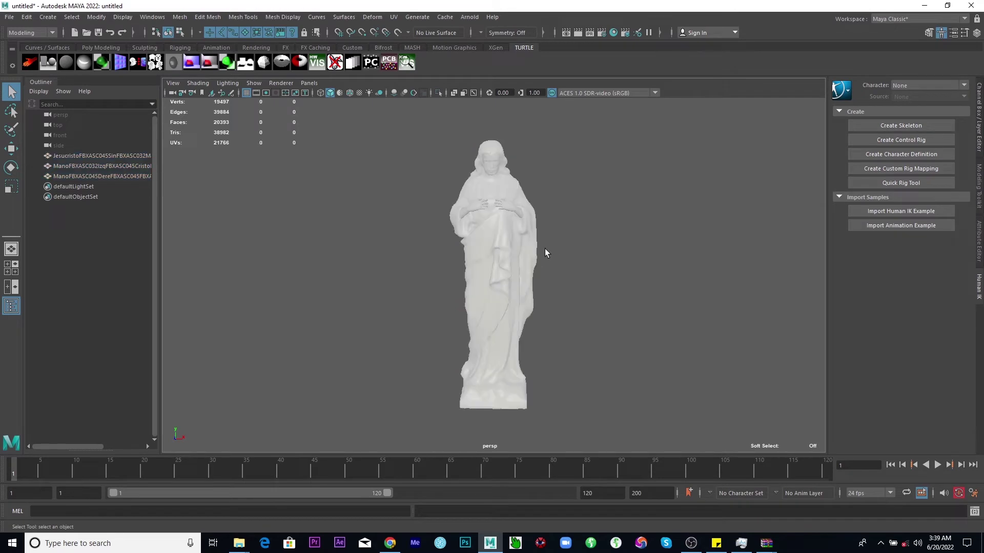
- Open the Reduce options for the statue's body mesh, reset them to defaults and enable Keep original
left_click(502, 252)
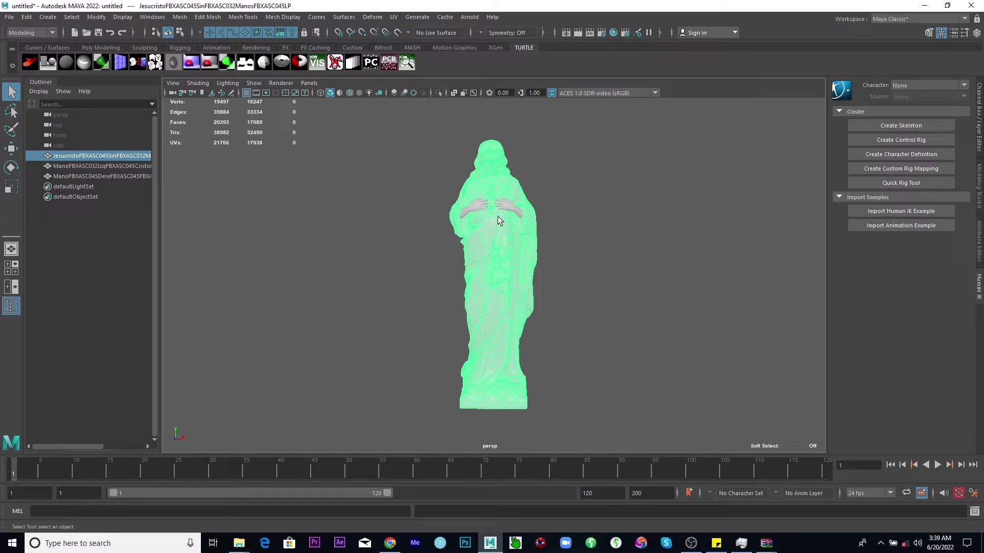
left_click(180, 17)
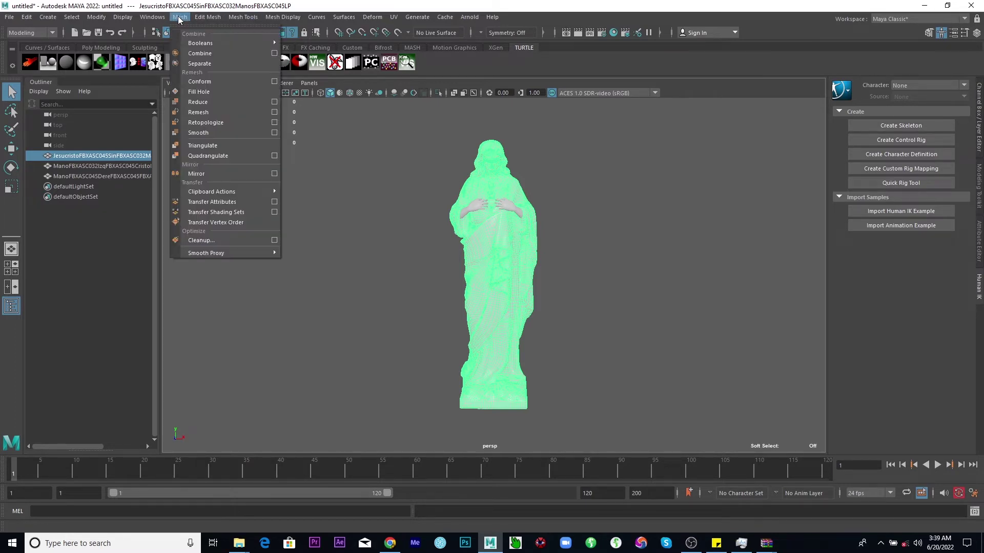
left_click(275, 102)
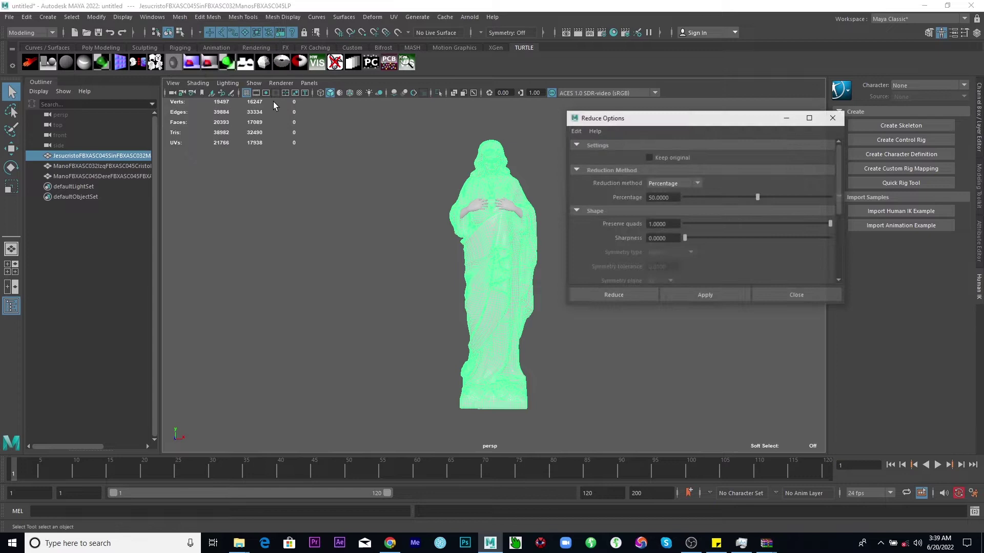
left_click_drag(643, 124, 405, 112)
left_click(338, 118)
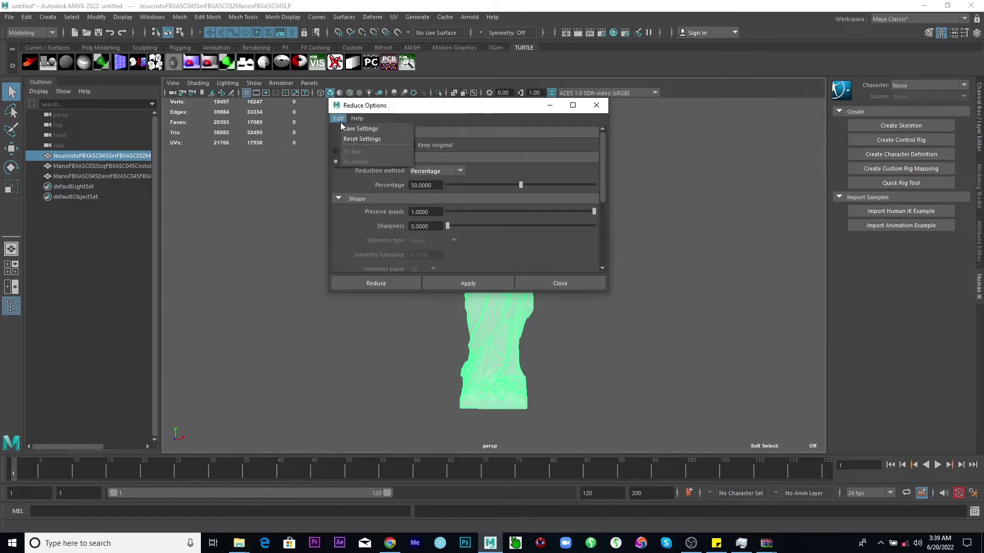
left_click(356, 140)
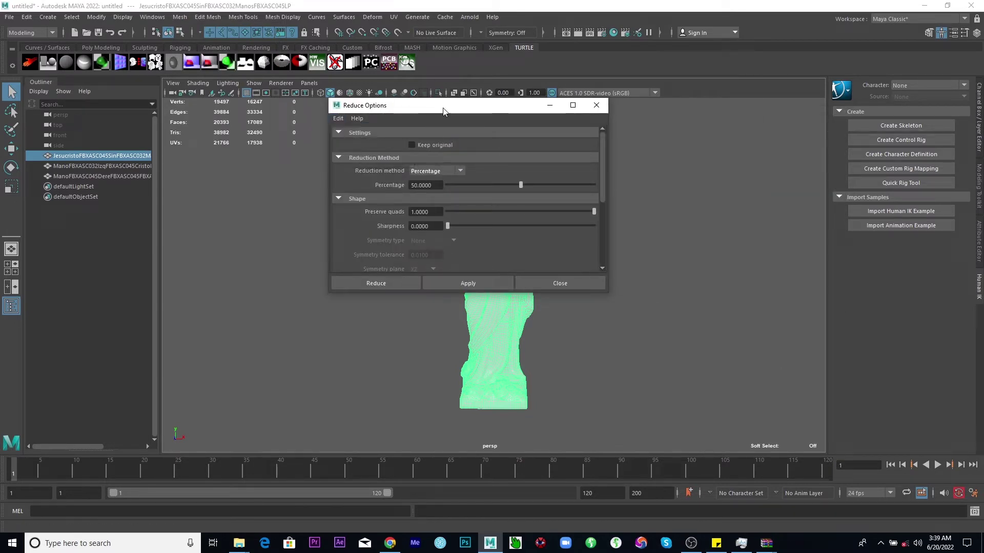
left_click_drag(443, 111, 267, 122)
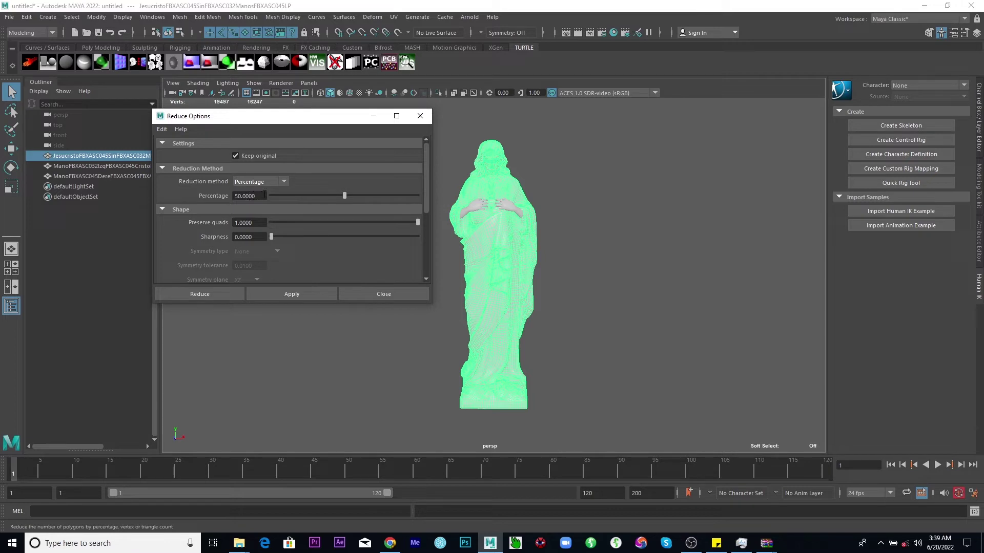
- Try a reduction Sharpness of 1.0 for the body mesh and return it to 0
double_click(265, 195)
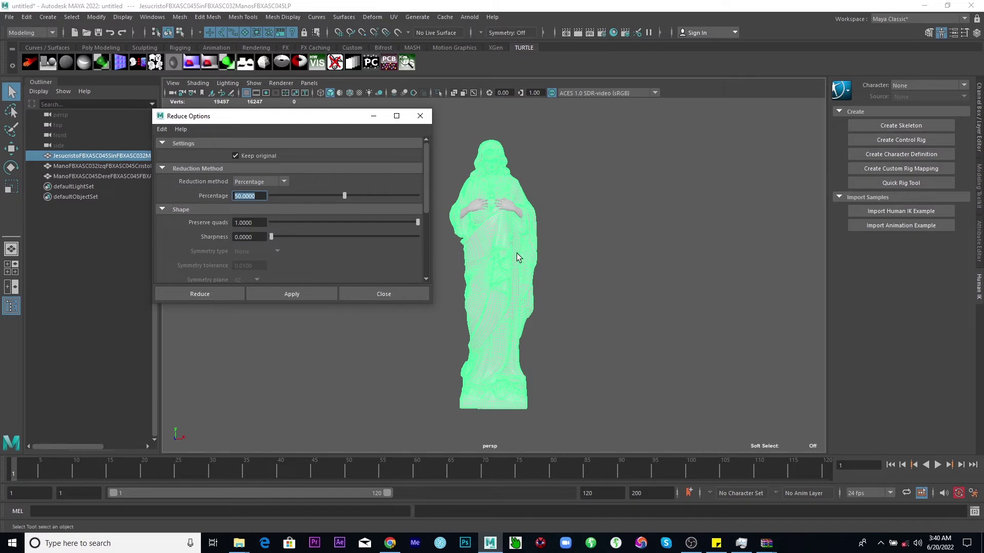
left_click(249, 237)
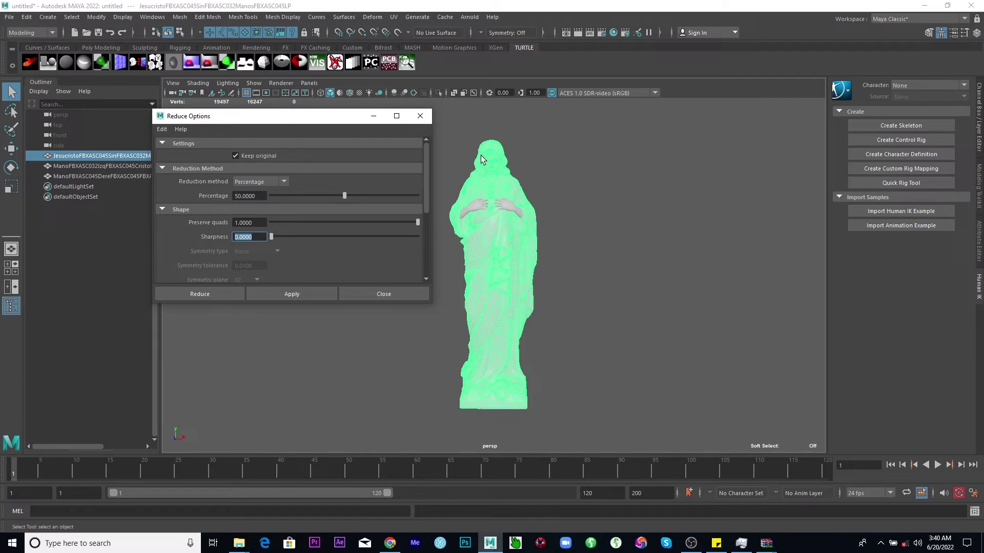
scroll(490, 155, "up", 5)
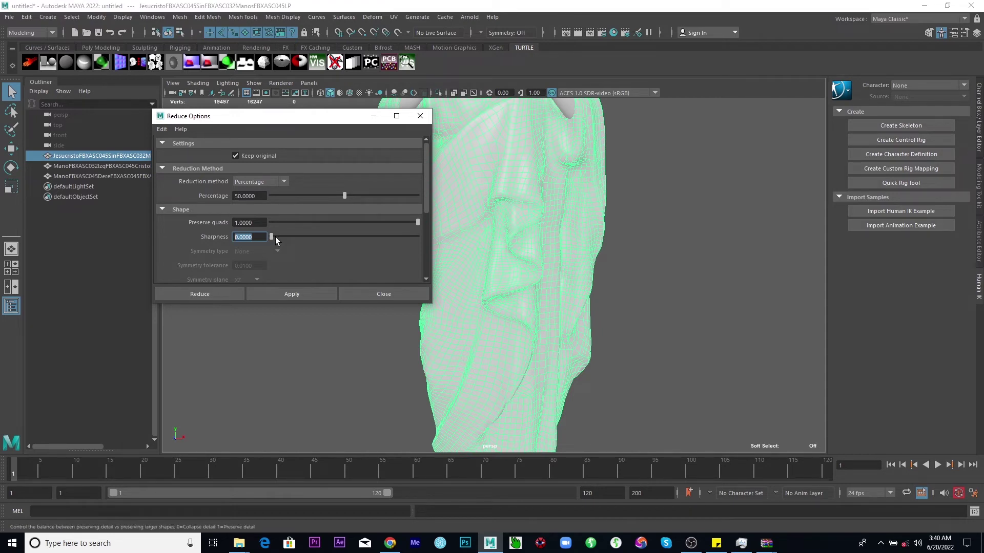
left_click_drag(271, 237, 748, 301)
left_click(267, 197)
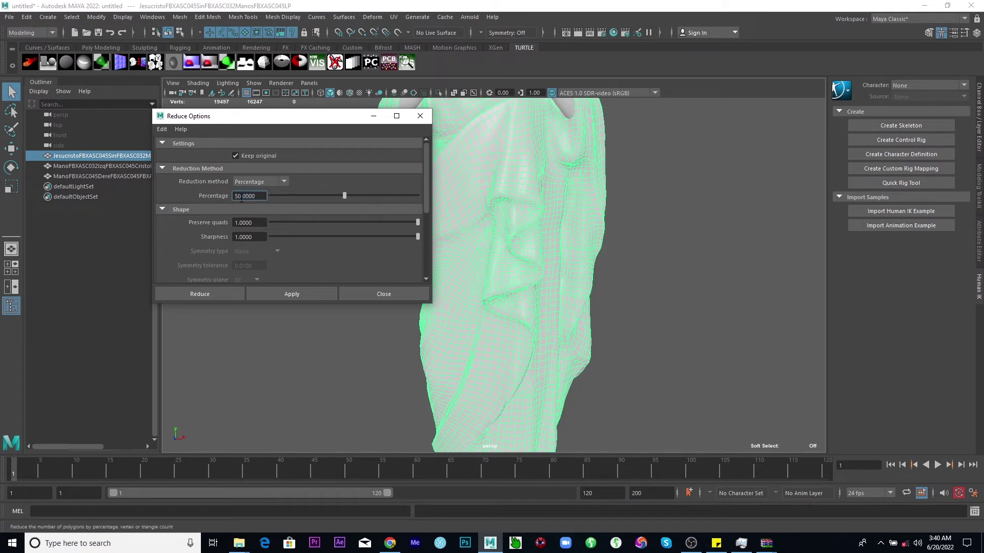
left_click_drag(260, 196, 221, 198)
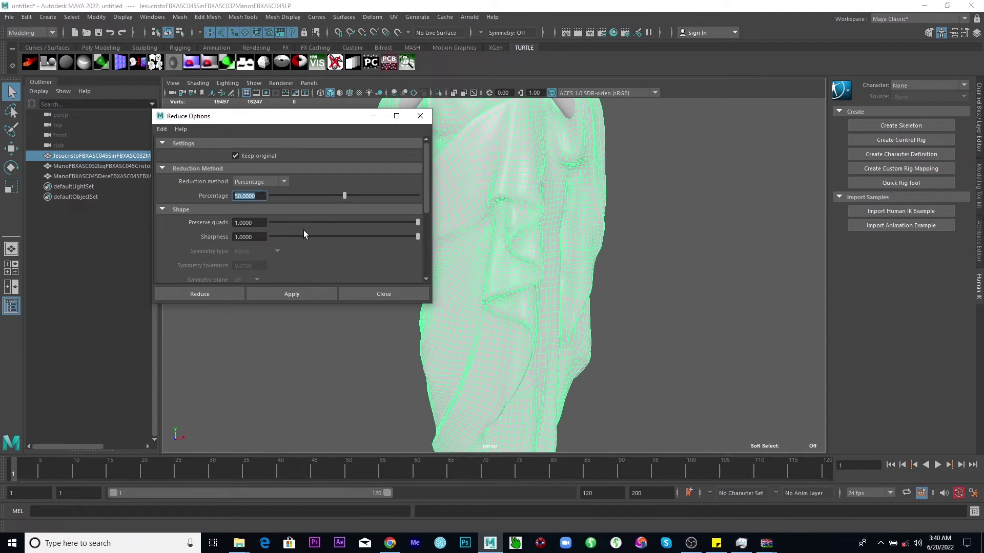
left_click_drag(304, 237, 223, 246)
- Review the feature preservation settings and reduce the body mesh by 50 percent, keeping the original
left_click_drag(311, 121, 286, 149)
key("f")
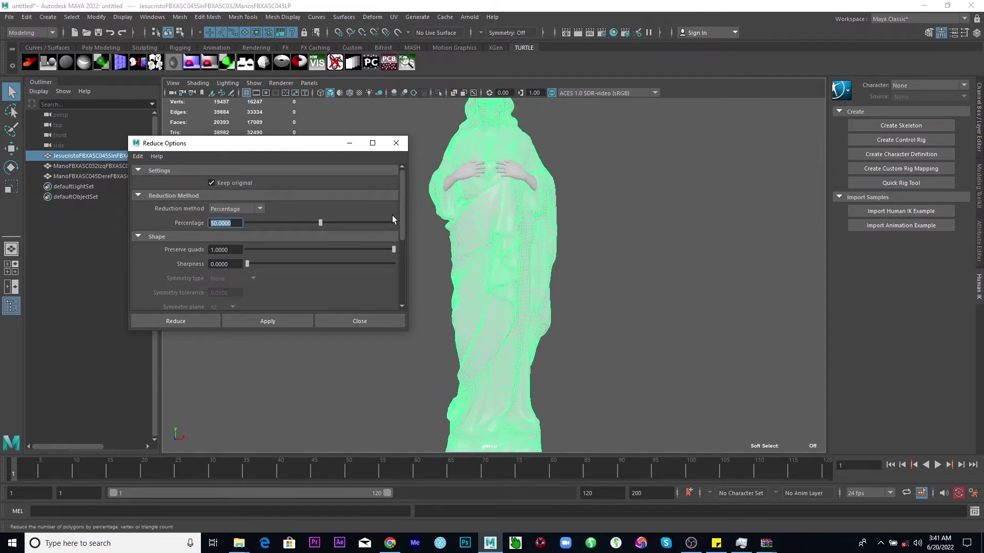
left_click_drag(403, 223, 403, 295)
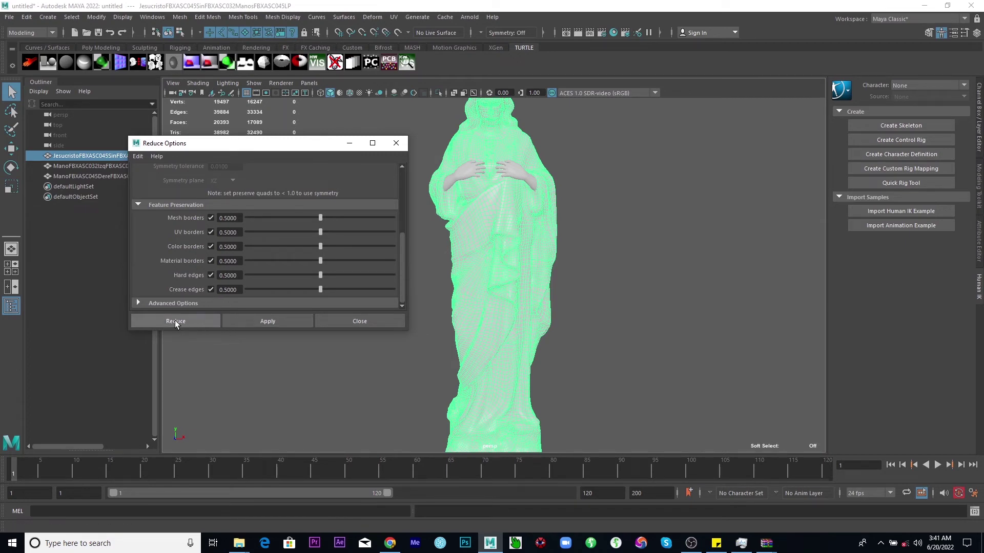
left_click(201, 321)
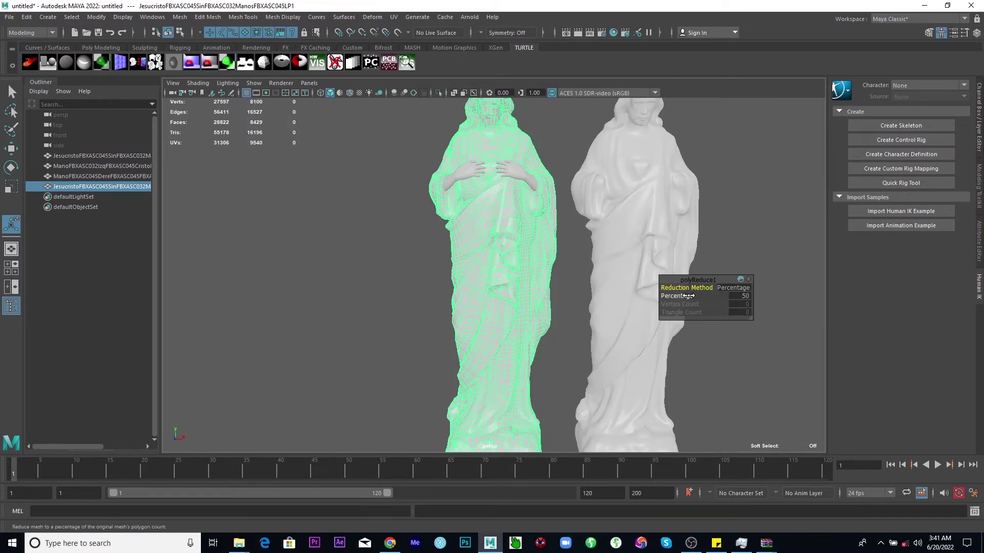
- Try raising the reduced body's reduction percentage to 69.9 and examine its topology at the hands and face
left_click_drag(710, 296, 501, 238)
left_click_drag(693, 300, 798, 307)
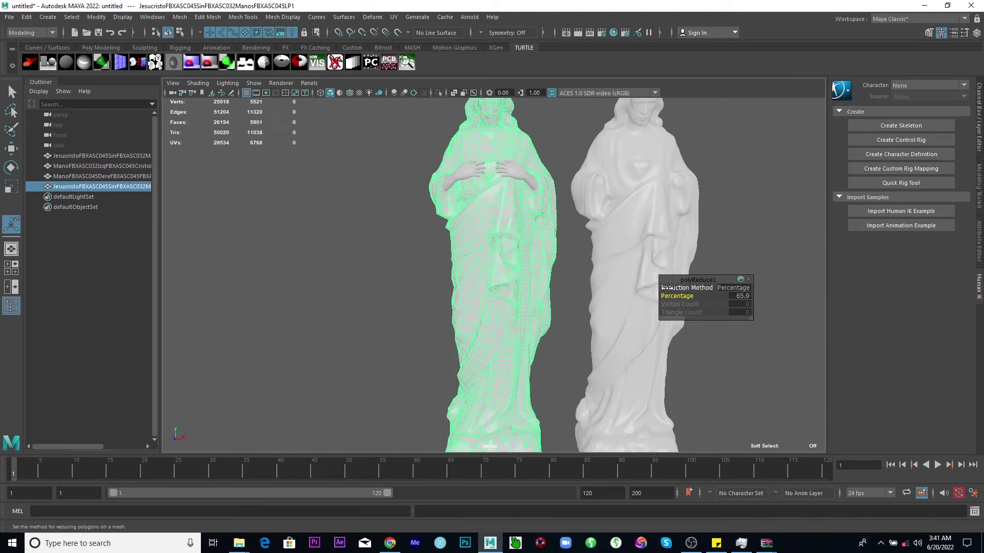
left_click_drag(666, 289, 695, 292)
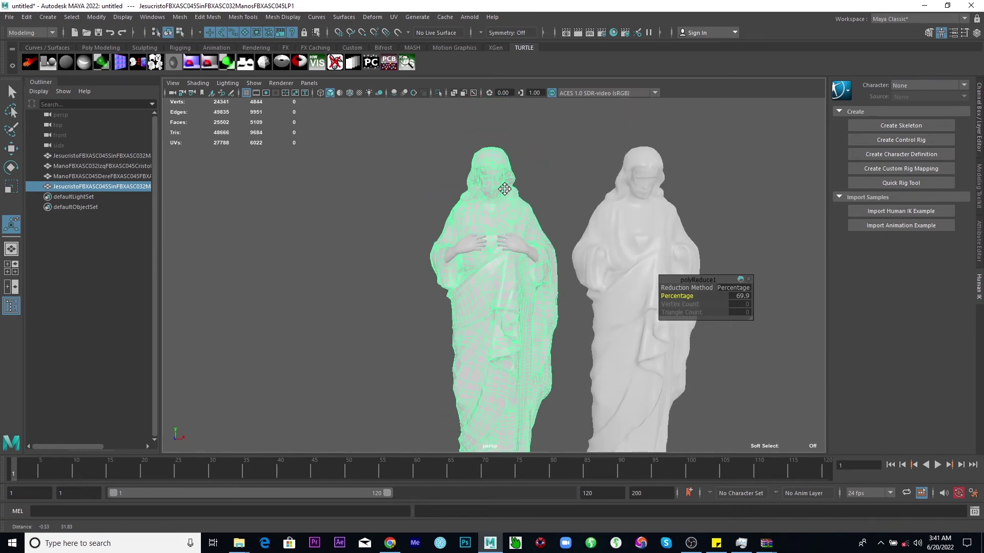
scroll(507, 191, "up", 3)
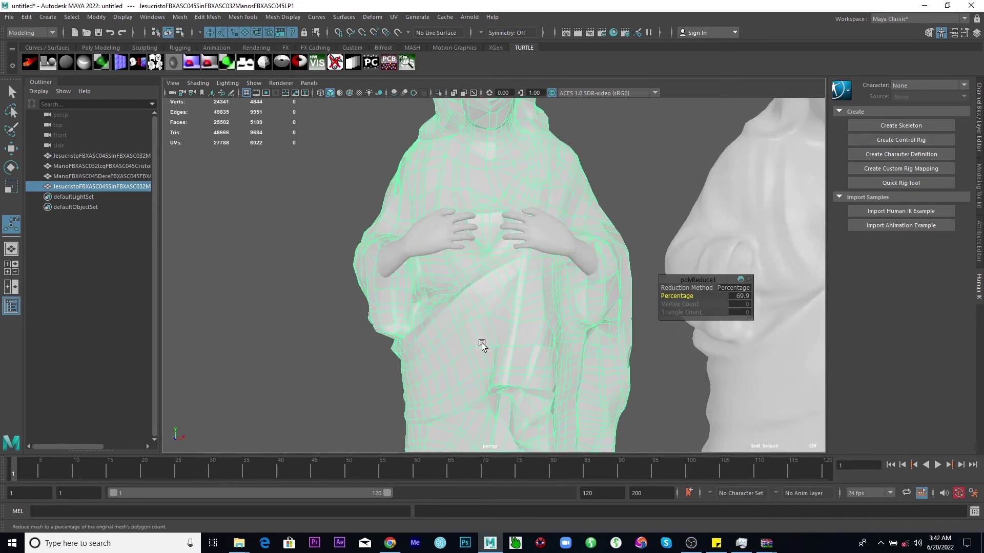
scroll(522, 213, "down", 4)
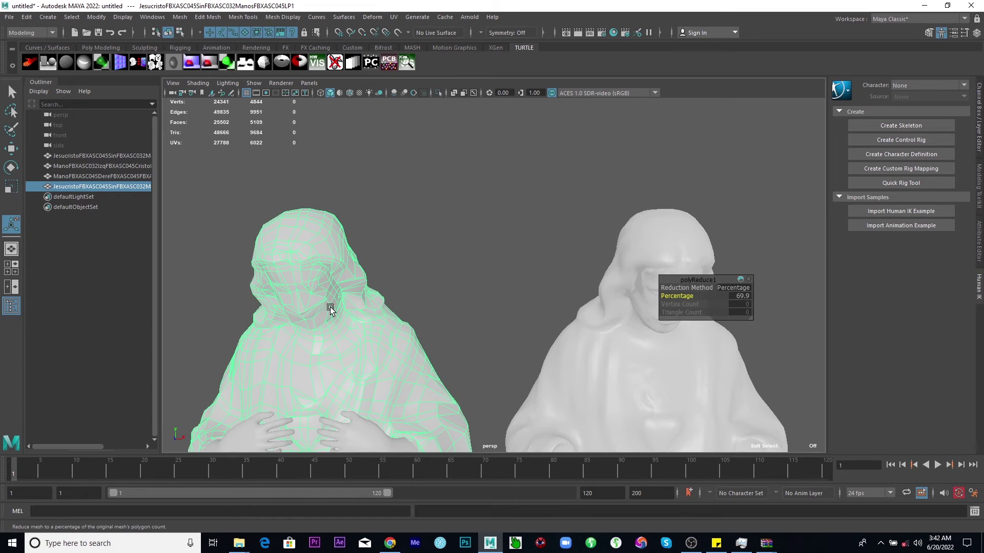
- Set the reduced body's reduction percentage to 50 and compare its upper part with the original statue
left_click(742, 296)
type("50")
key("Return")
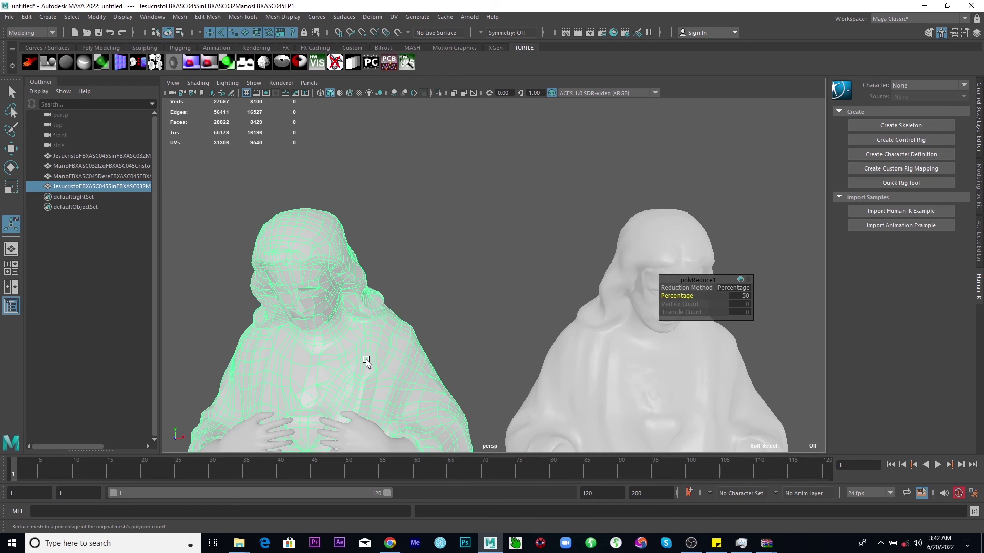
scroll(402, 352, "down", 4)
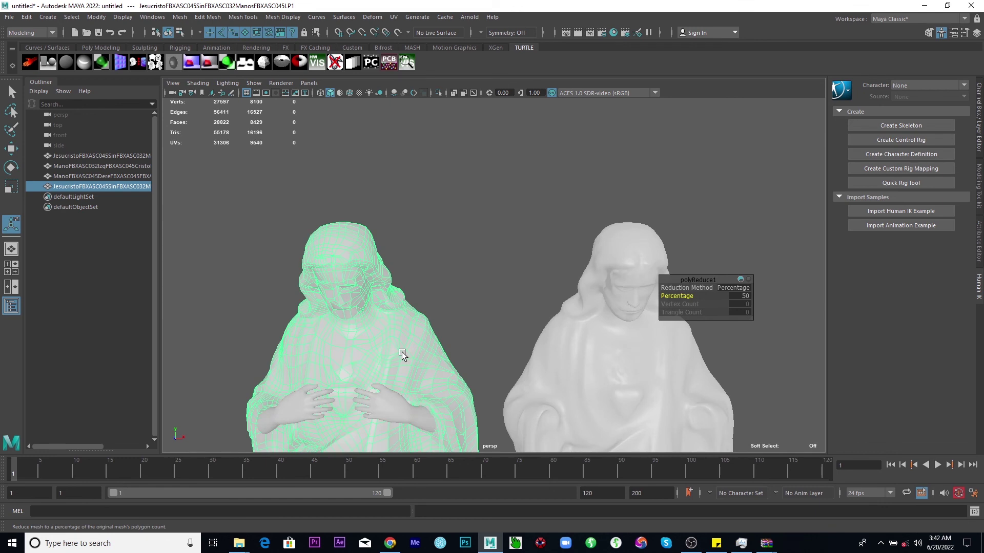
scroll(402, 352, "up", 2)
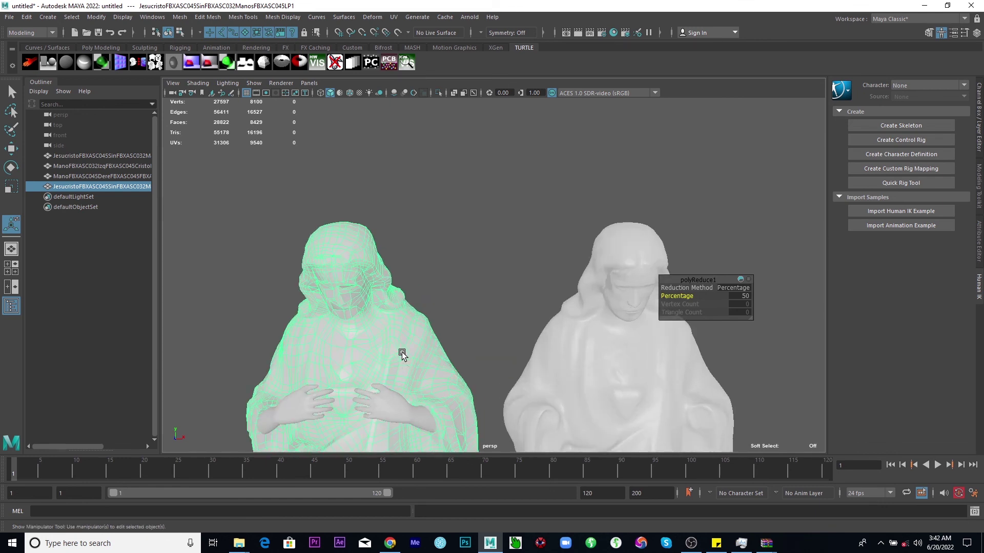